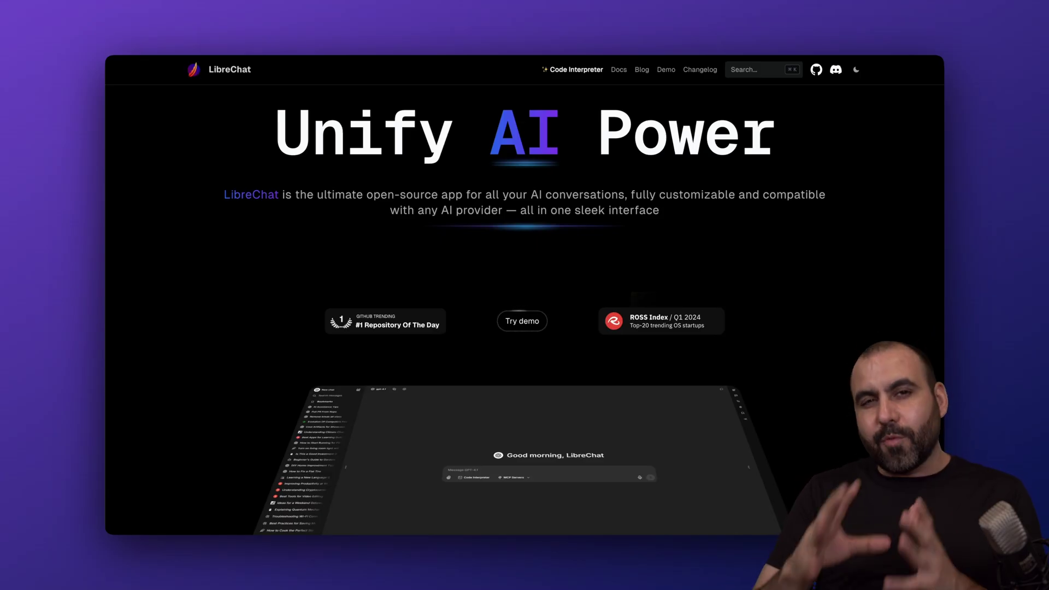
Open the Docker Manager project list from the VPS Overview, then switch to the Hostinger homepage.
{"action": "left_click", "coordinate": [550, 34]}
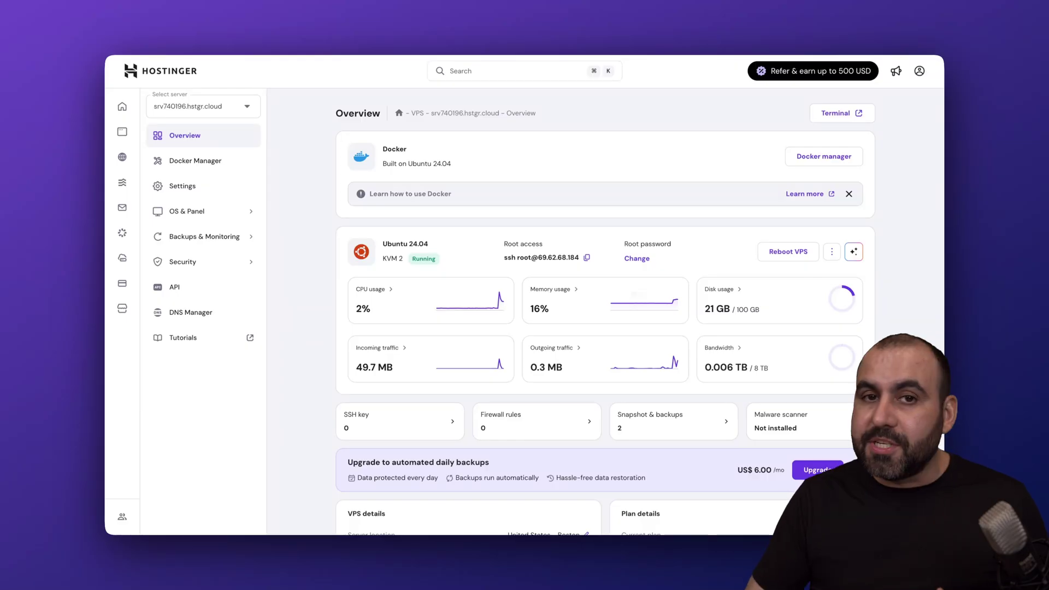
{"action": "left_click", "coordinate": [236, 165]}
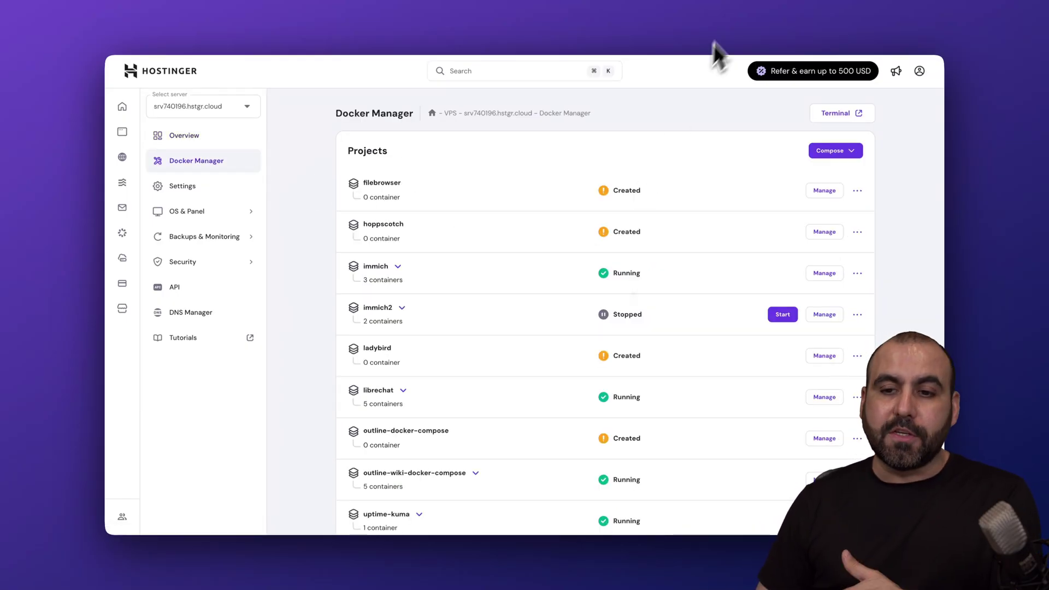
{"action": "left_click", "coordinate": [730, 33]}
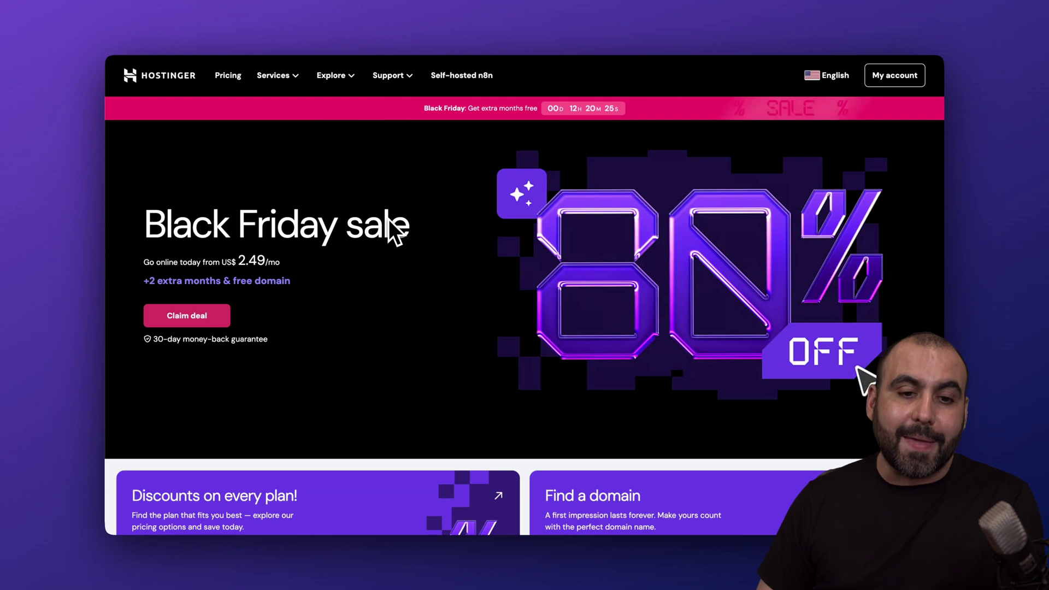
Go to Services > VPS hosting and choose the KVM 2 plan.
{"action": "left_click", "coordinate": [285, 79]}
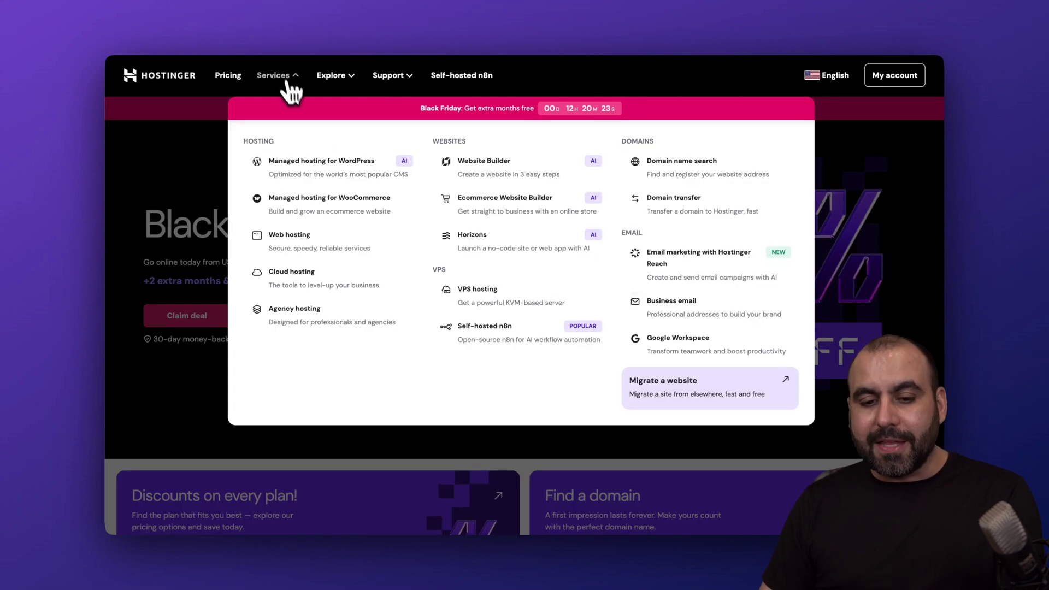
{"action": "left_click", "coordinate": [527, 295]}
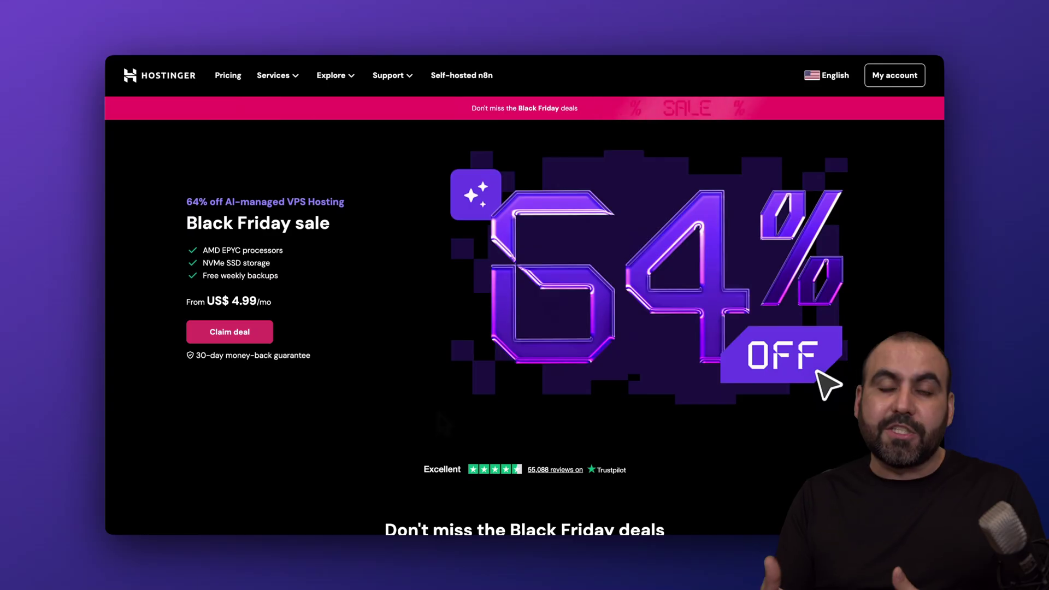
{"action": "scroll", "coordinate": [439, 413], "scroll_direction": "down", "scroll_amount": 5}
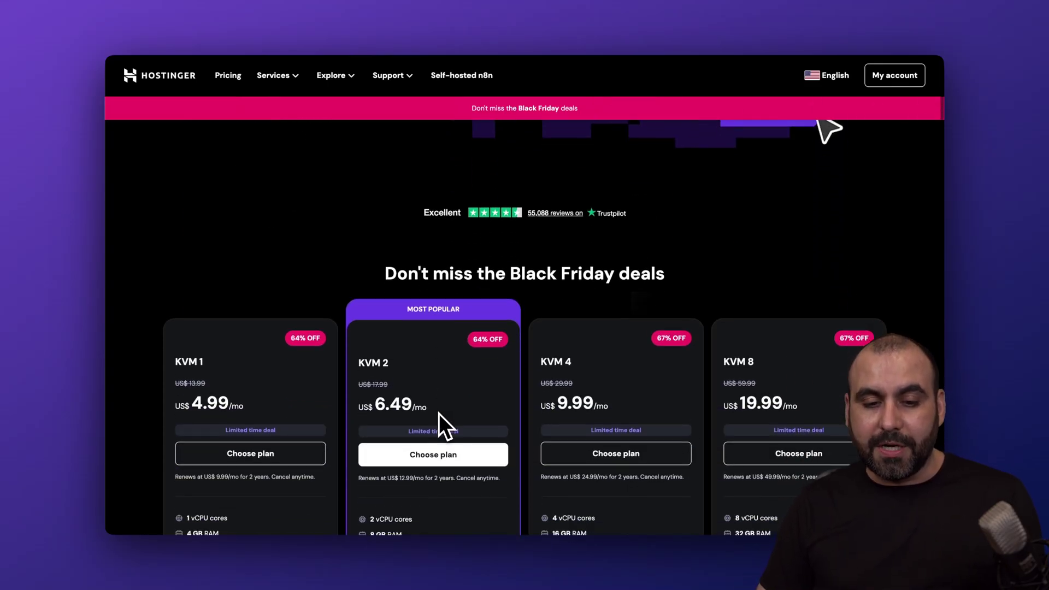
{"action": "scroll", "coordinate": [438, 414], "scroll_direction": "down", "scroll_amount": 3}
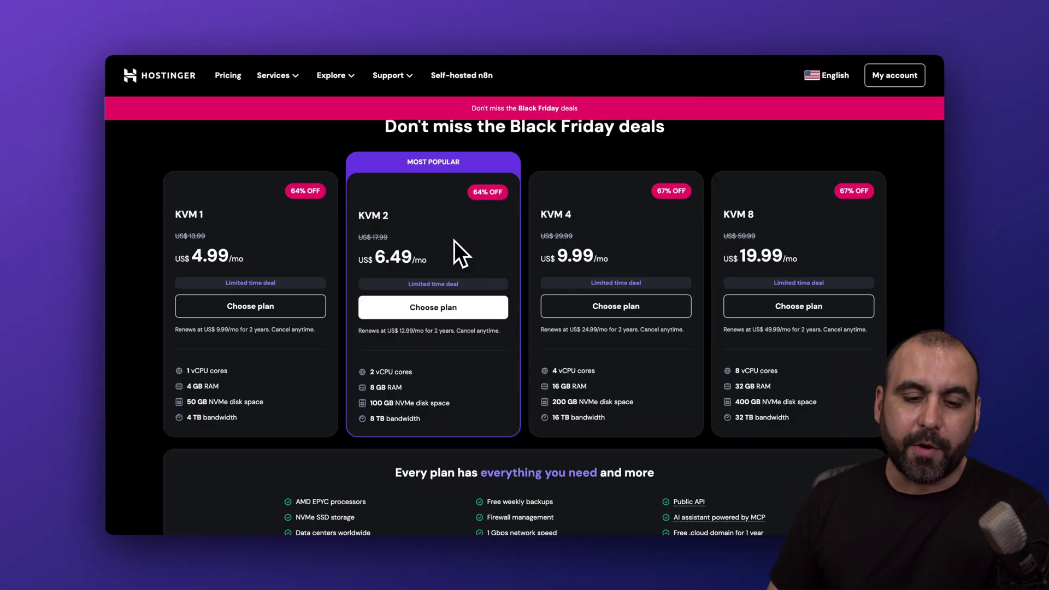
{"action": "left_click", "coordinate": [454, 312]}
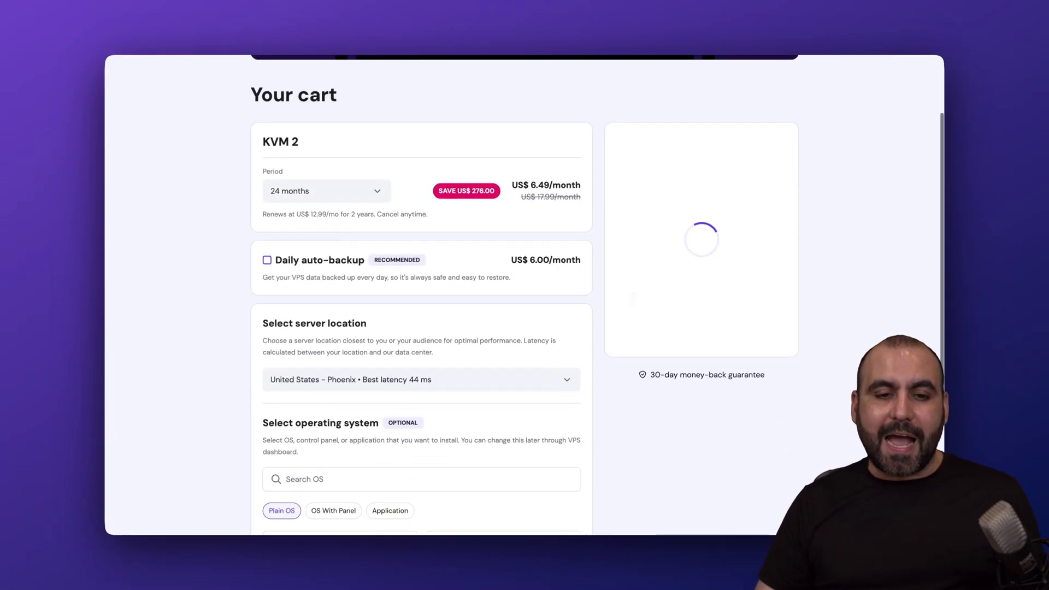
Keep the 24-month period and apply a 10% coupon code, bringing the subtotal to US$ 140.18.
{"action": "scroll", "coordinate": [454, 310], "scroll_direction": "down", "scroll_amount": 2}
{"action": "left_click", "coordinate": [364, 158]}
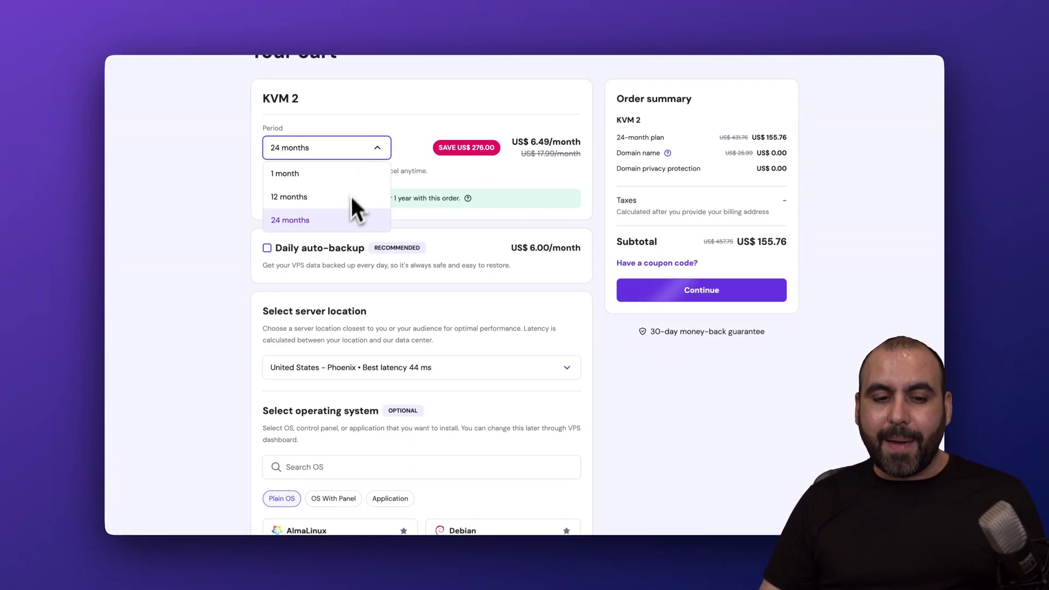
{"action": "left_click", "coordinate": [517, 183]}
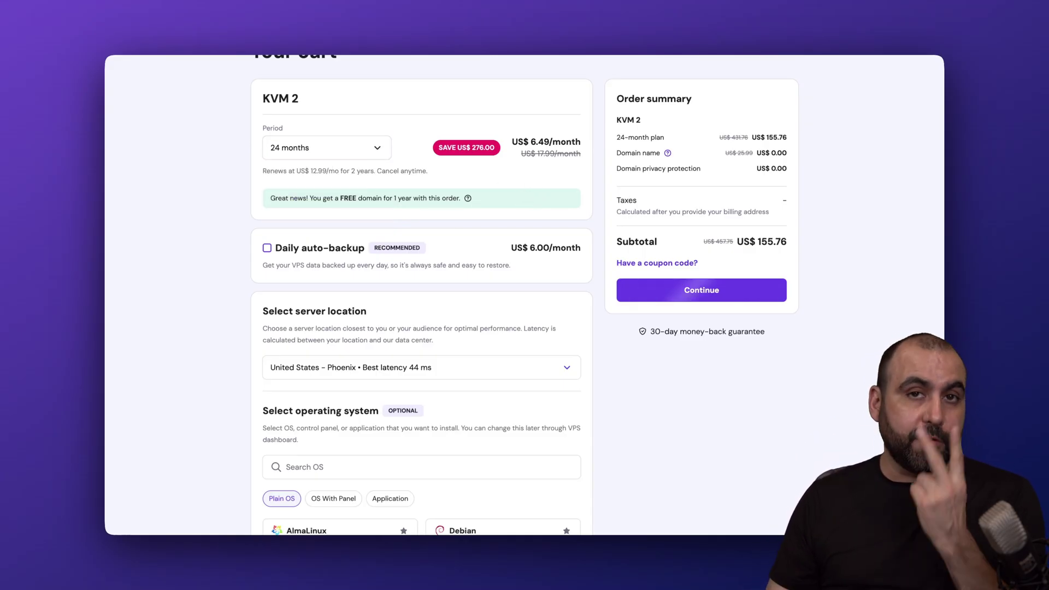
{"action": "left_click", "coordinate": [636, 266]}
{"action": "scroll", "coordinate": [647, 268], "scroll_direction": "down", "scroll_amount": 1}
{"action": "type", "text": "SAAS"}
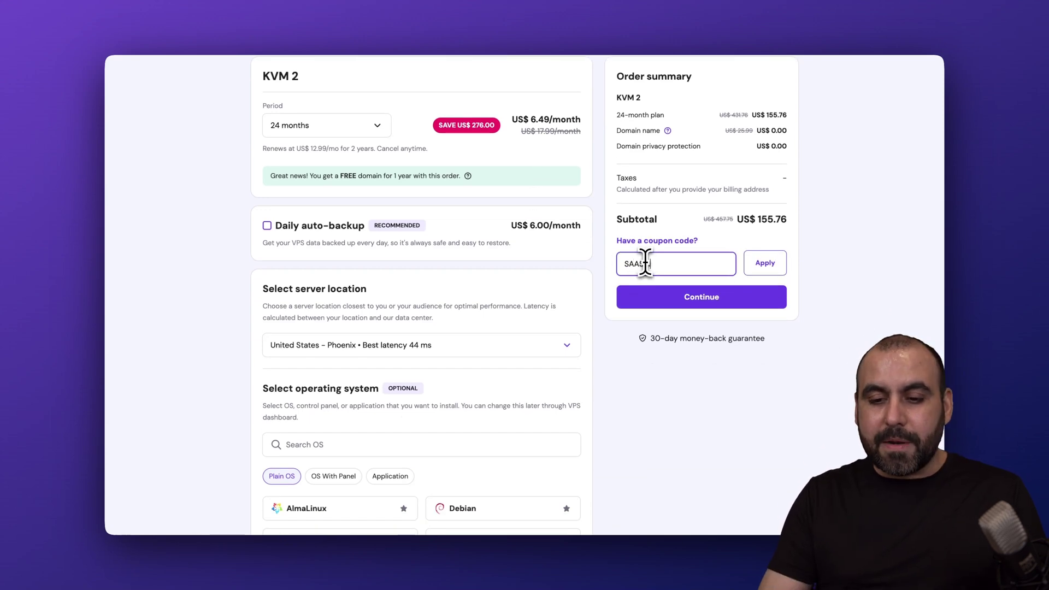
{"action": "type", "text": "FAST"}
{"action": "left_click", "coordinate": [765, 263]}
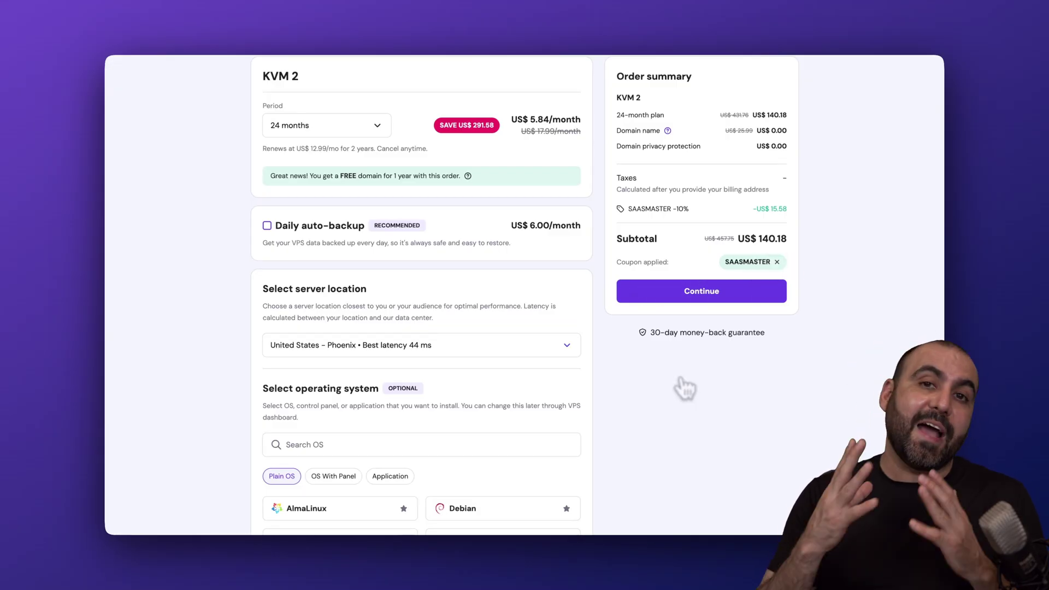
Pick Docker as the VPS's preinstalled application, then return to the hPanel Docker Manager.
{"action": "scroll", "coordinate": [683, 386], "scroll_direction": "down", "scroll_amount": 5}
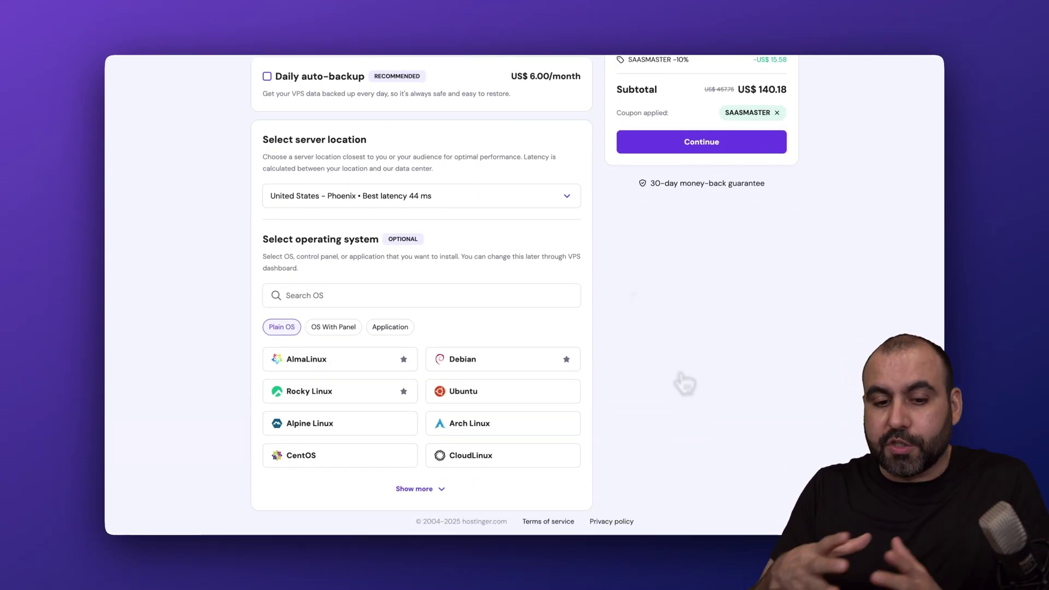
{"action": "left_click", "coordinate": [401, 328]}
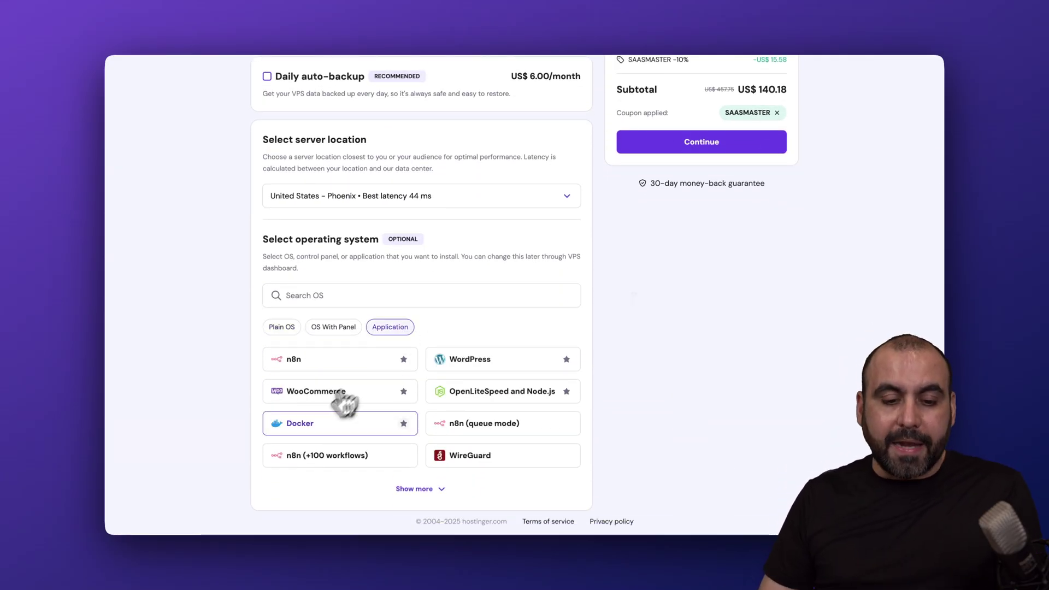
{"action": "left_click", "coordinate": [304, 427]}
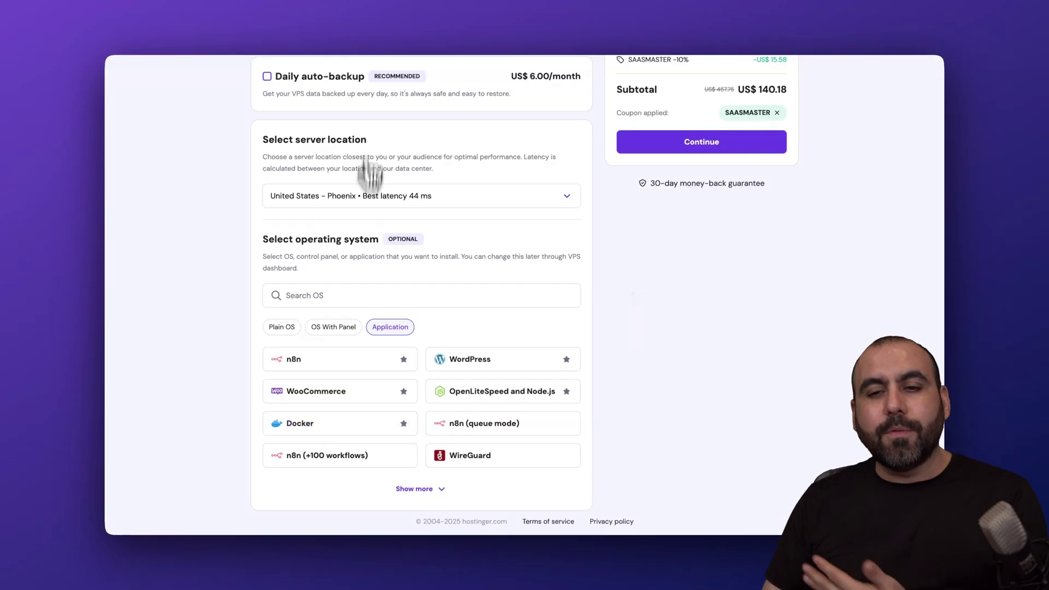
{"action": "left_click", "coordinate": [511, 35]}
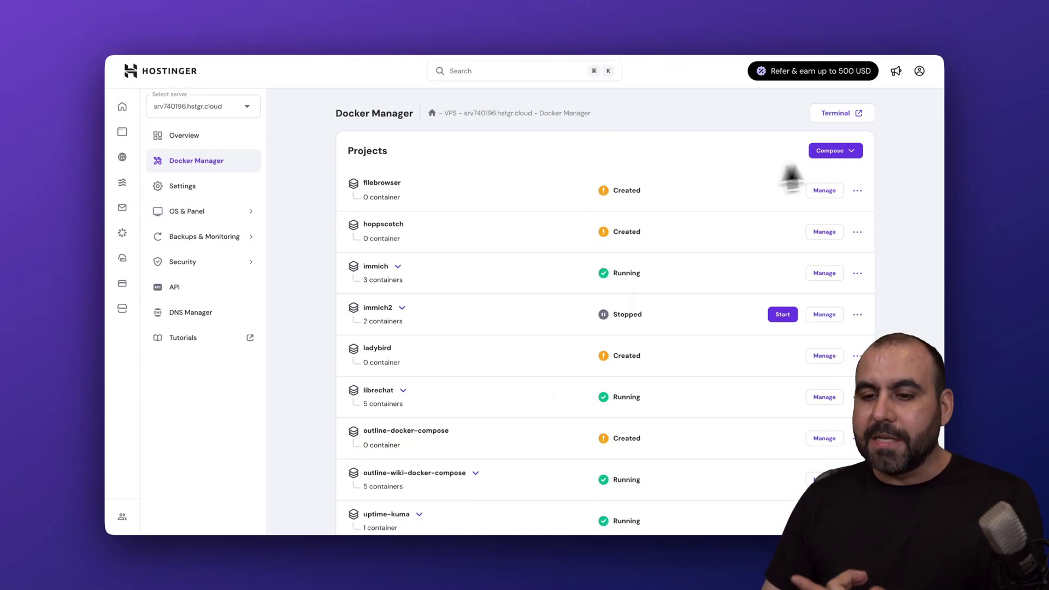
Open the Compose from URL form in Docker Manager, then switch to the LibreChat tab.
{"action": "left_click", "coordinate": [841, 153]}
{"action": "left_click", "coordinate": [838, 200]}
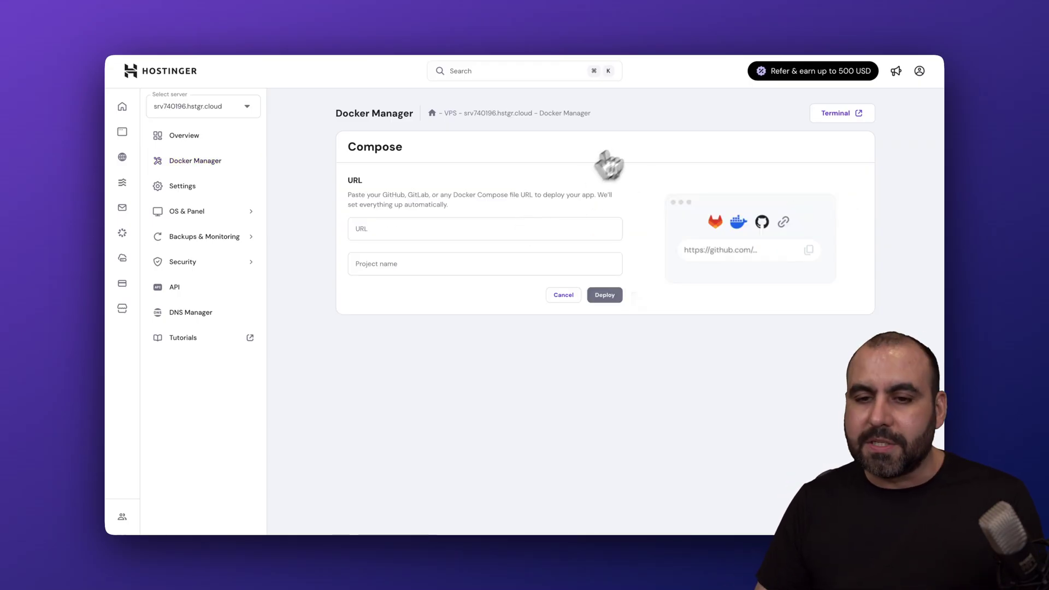
{"action": "left_click", "coordinate": [631, 21]}
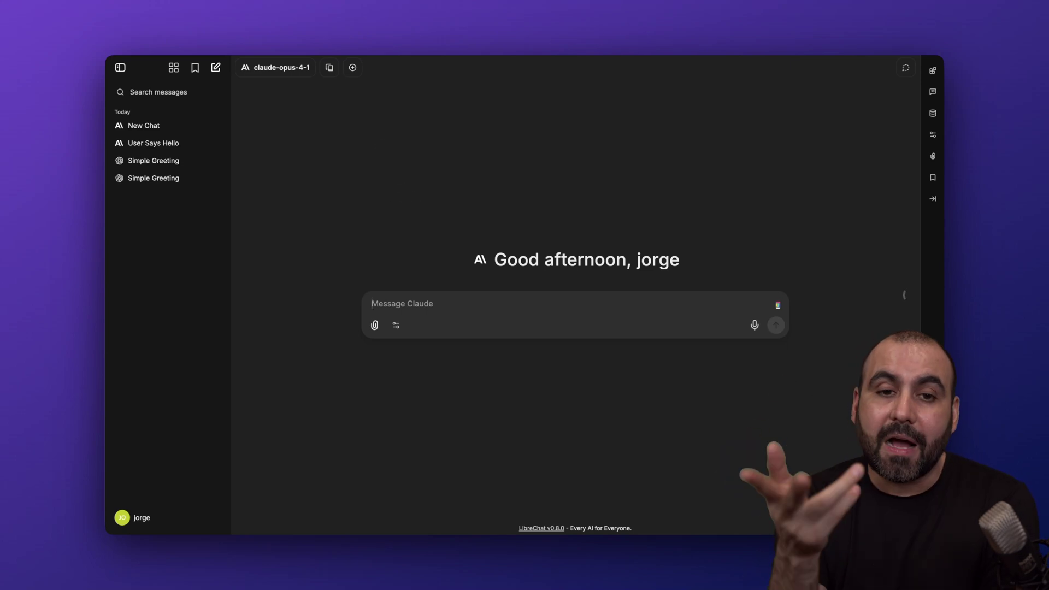
Browse the model provider list, then open the Agent Builder's blank Create Agent form.
{"action": "left_click", "coordinate": [286, 70]}
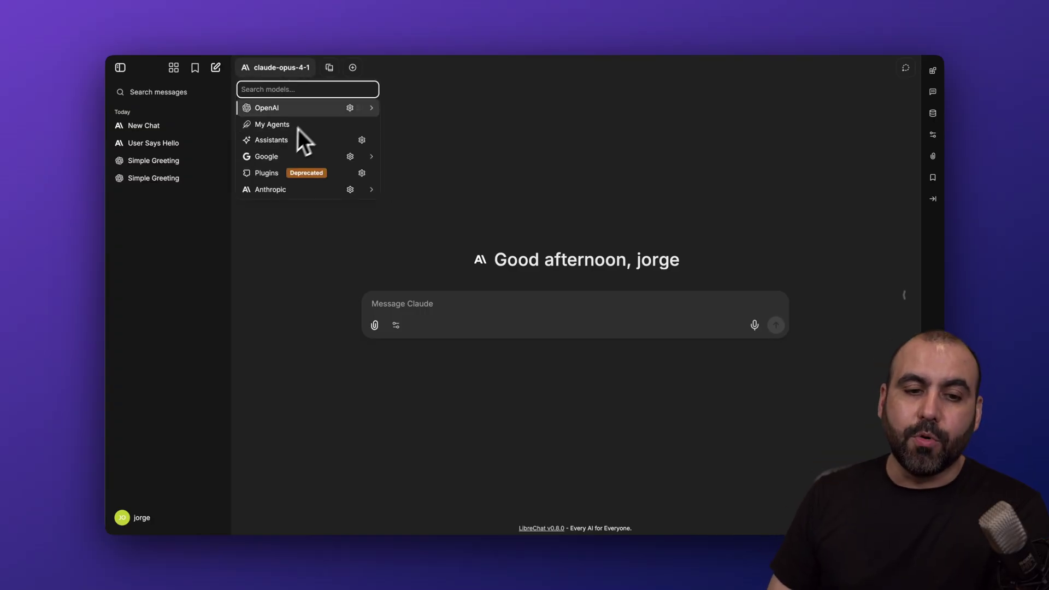
{"action": "mouse_move", "coordinate": [326, 195]}
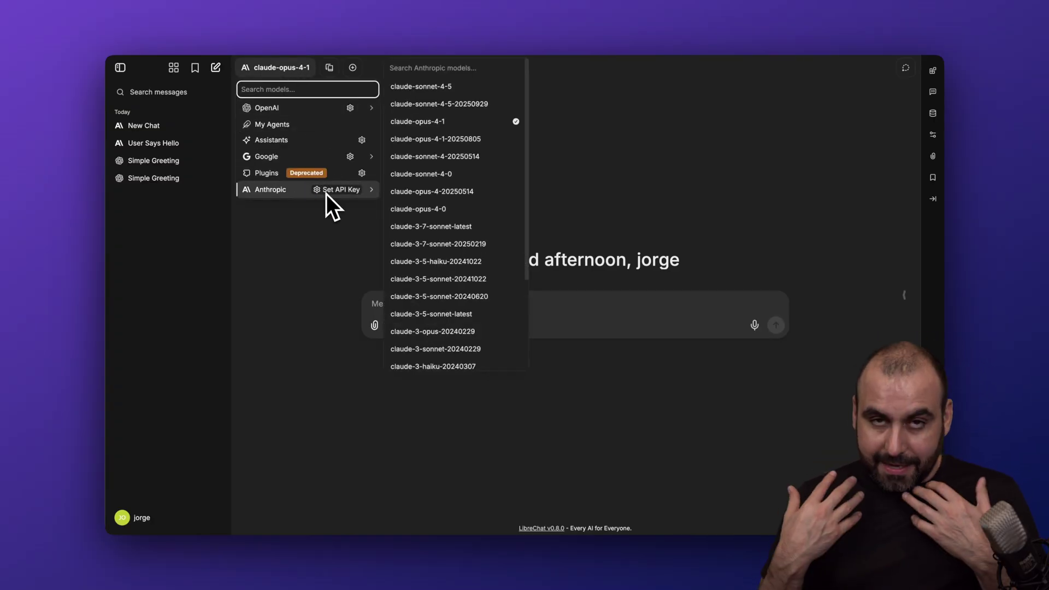
{"action": "left_click", "coordinate": [322, 257]}
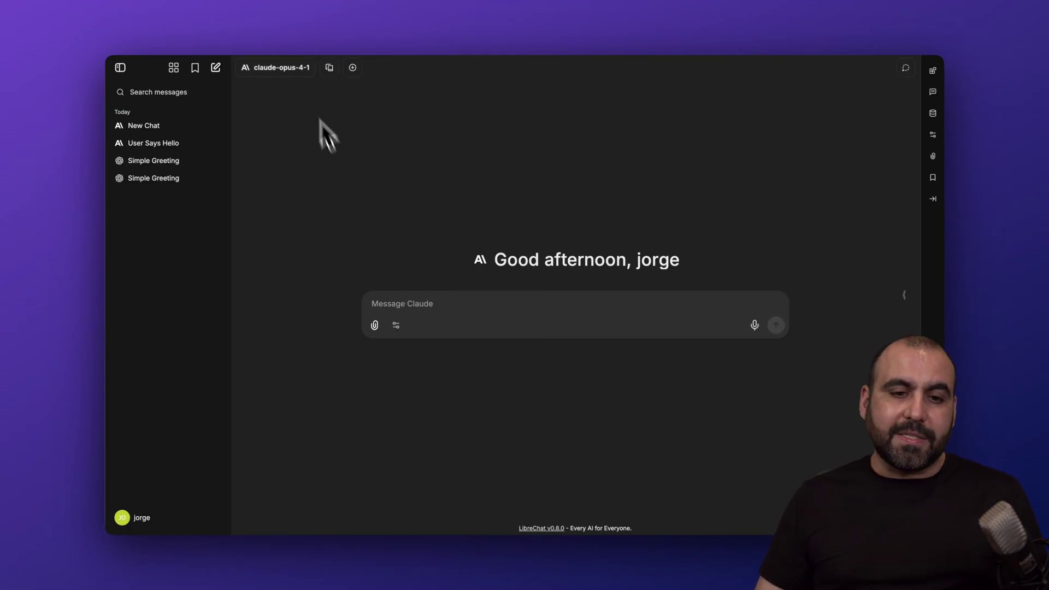
{"action": "left_click", "coordinate": [297, 70]}
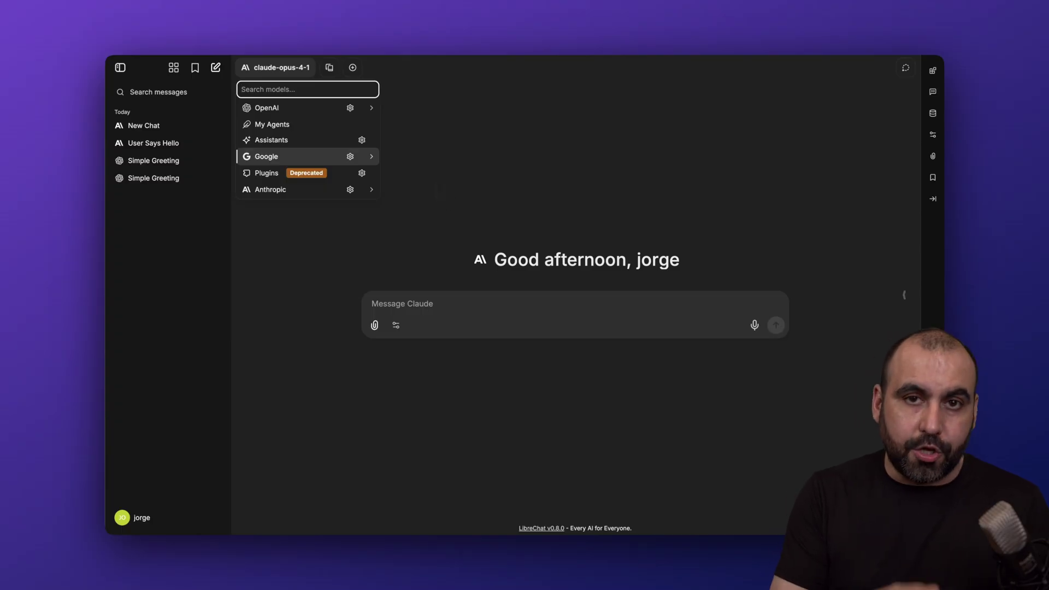
{"action": "key", "text": "Escape"}
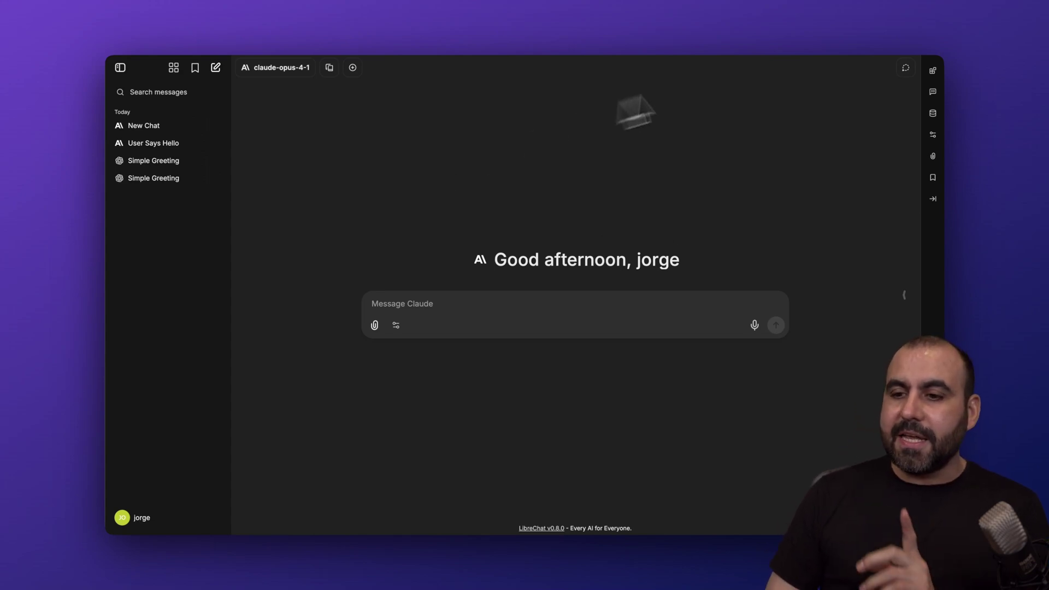
{"action": "left_click", "coordinate": [934, 72]}
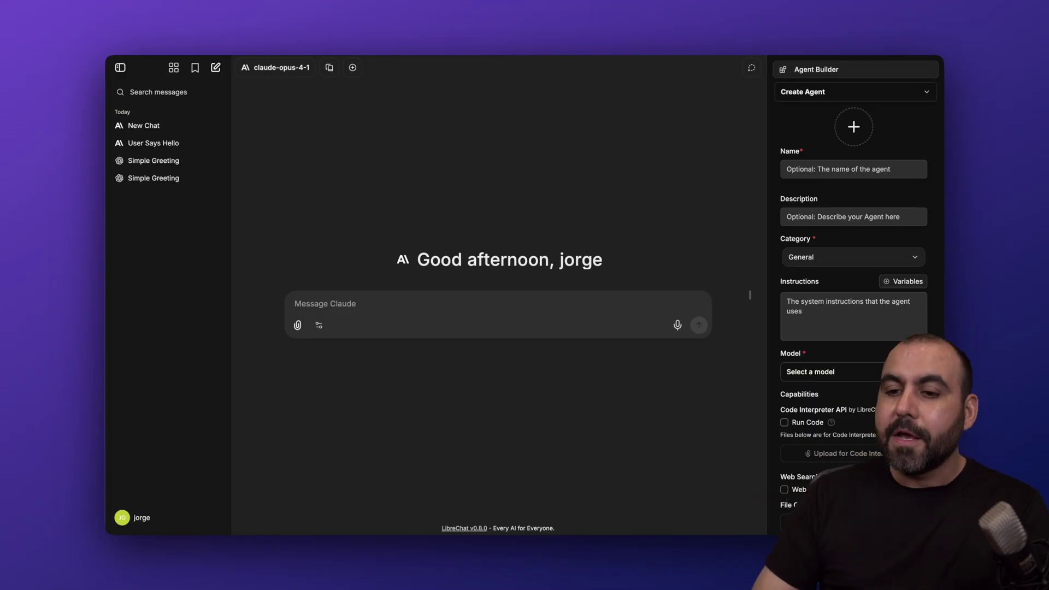
Choose Anthropic as the agent's provider and claude-sonnet-4-0 as its model.
{"action": "scroll", "coordinate": [851, 219], "scroll_direction": "down", "scroll_amount": 3}
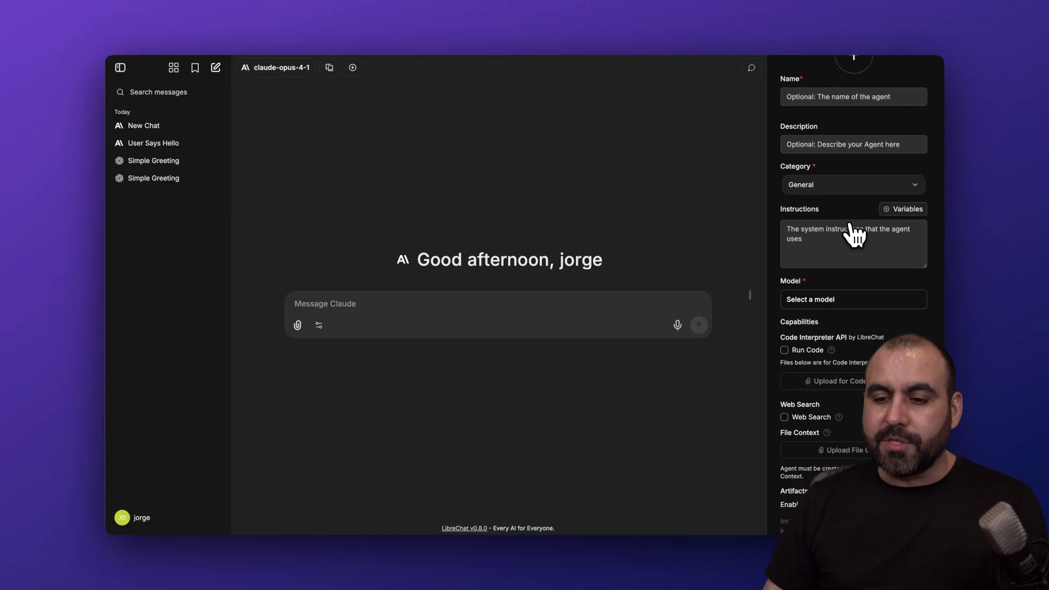
{"action": "scroll", "coordinate": [851, 233], "scroll_direction": "down", "scroll_amount": 2}
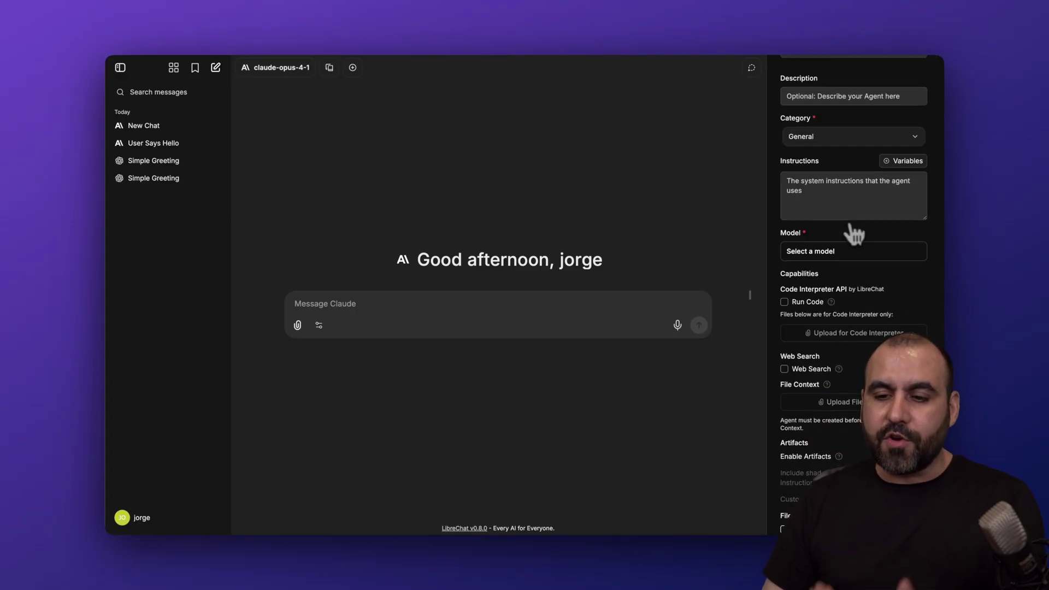
{"action": "left_click", "coordinate": [844, 252]}
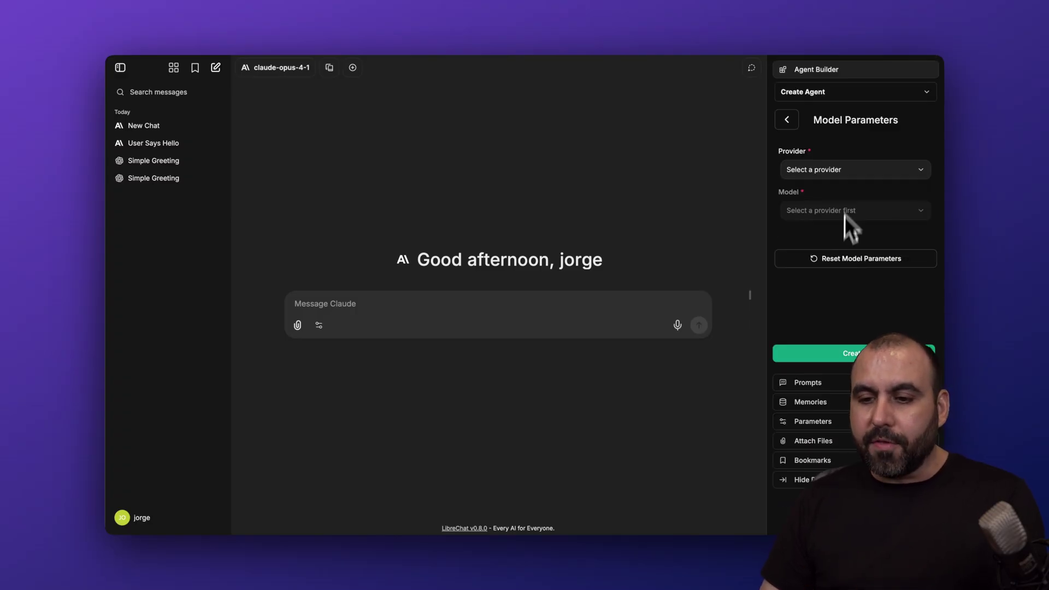
{"action": "left_click", "coordinate": [847, 173]}
{"action": "left_click", "coordinate": [817, 257]}
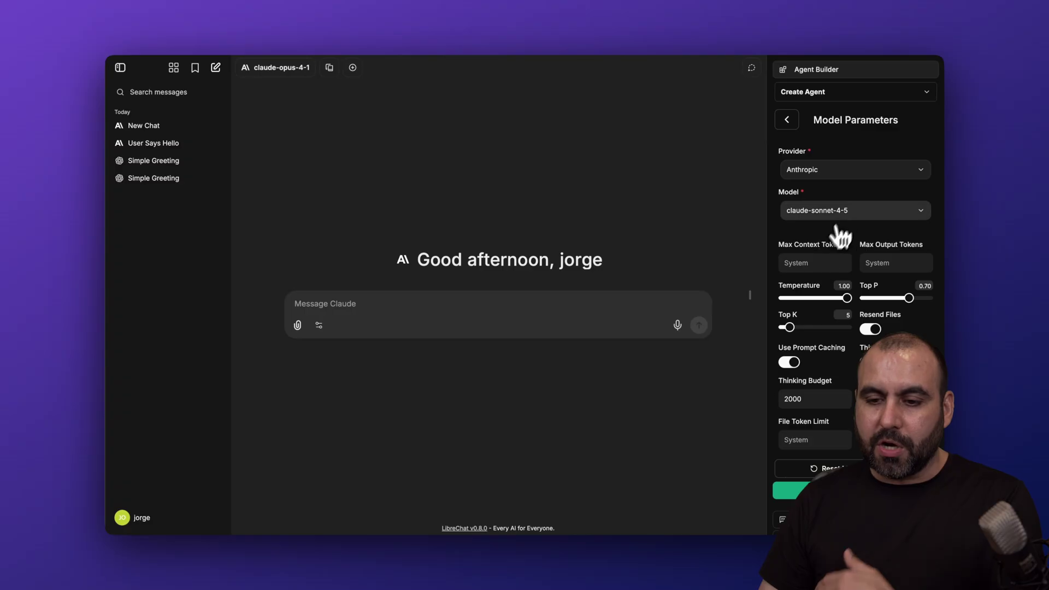
{"action": "left_click", "coordinate": [850, 213]}
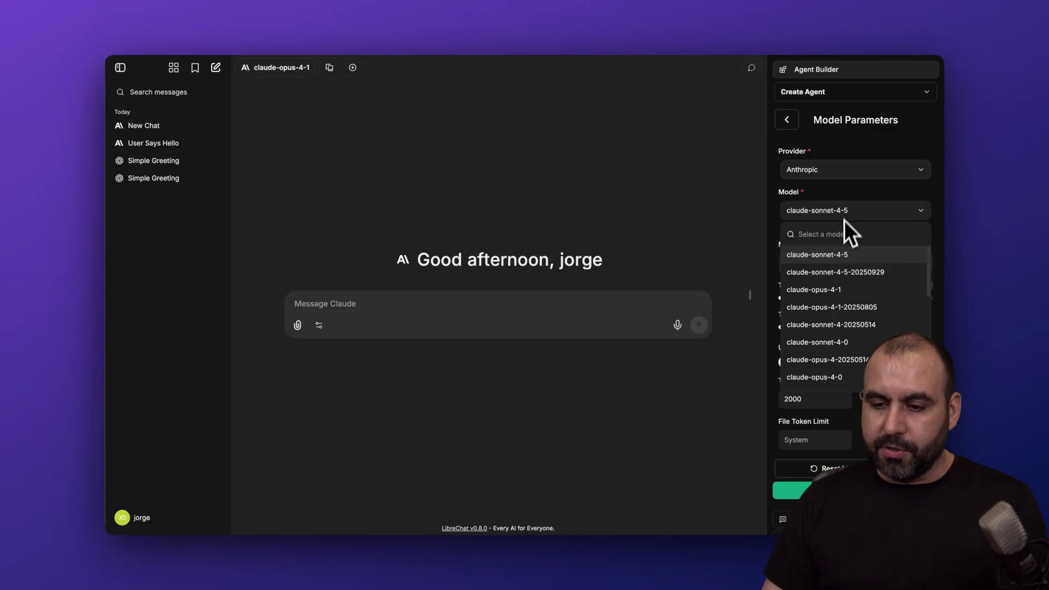
{"action": "left_click", "coordinate": [848, 342]}
Enable resending files to the model and show the empty Prompts list.
{"action": "scroll", "coordinate": [852, 231], "scroll_direction": "down", "scroll_amount": 2}
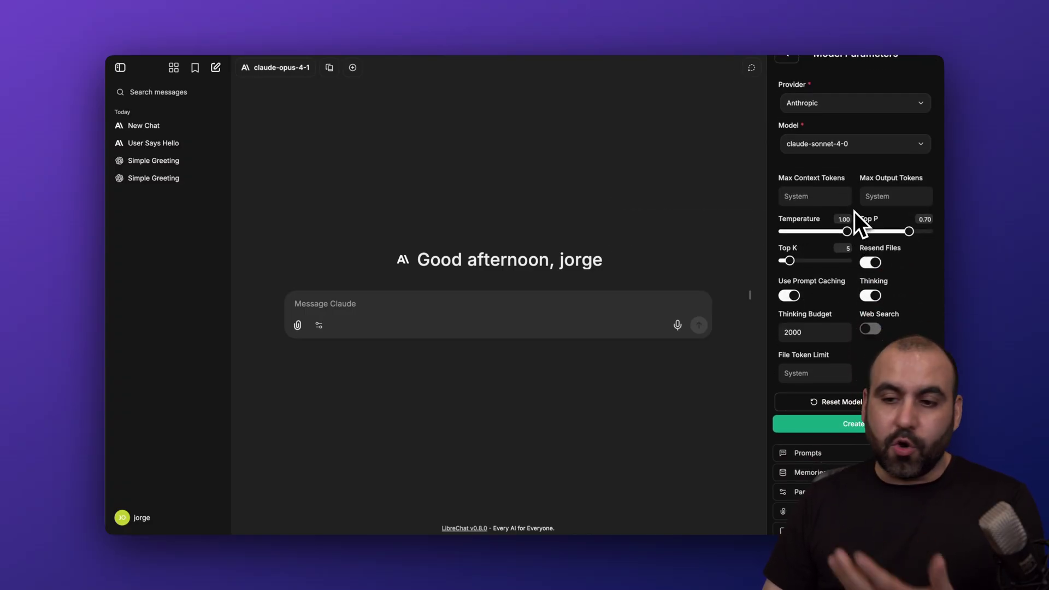
{"action": "scroll", "coordinate": [852, 214], "scroll_direction": "down", "scroll_amount": 1}
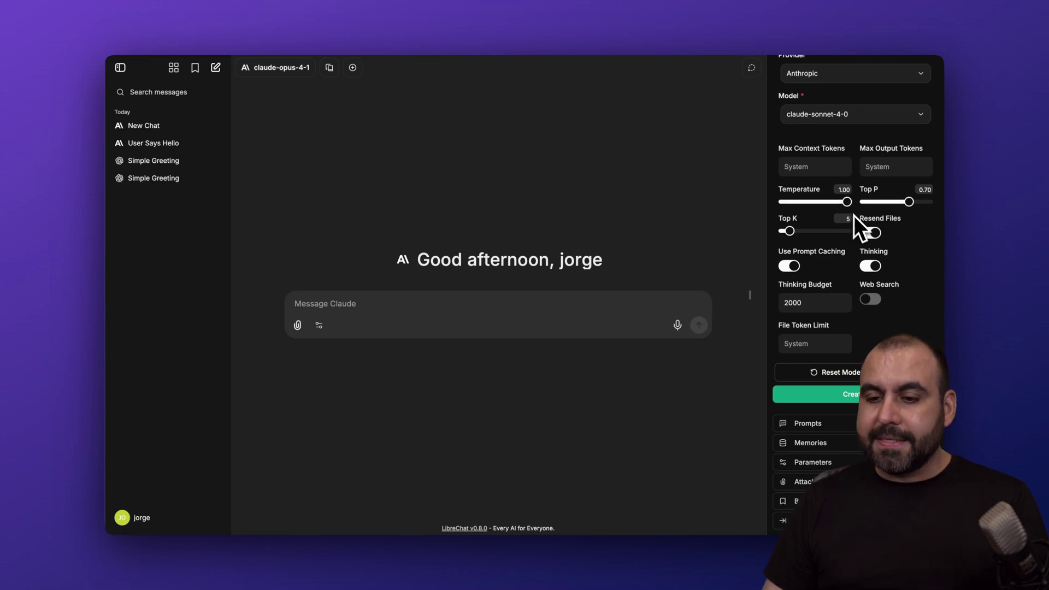
{"action": "left_click", "coordinate": [870, 232]}
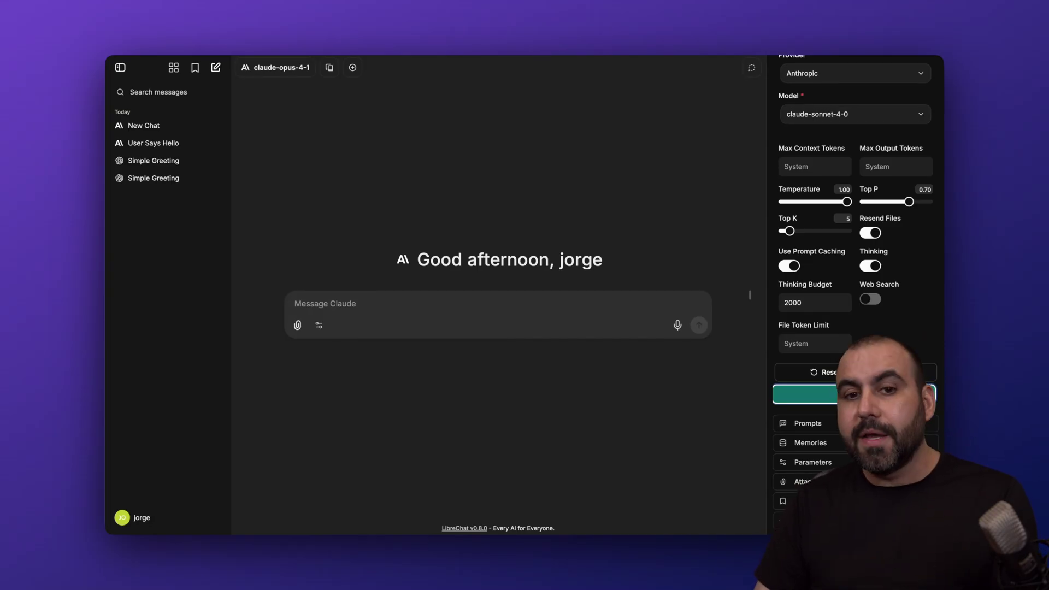
{"action": "left_click", "coordinate": [803, 423]}
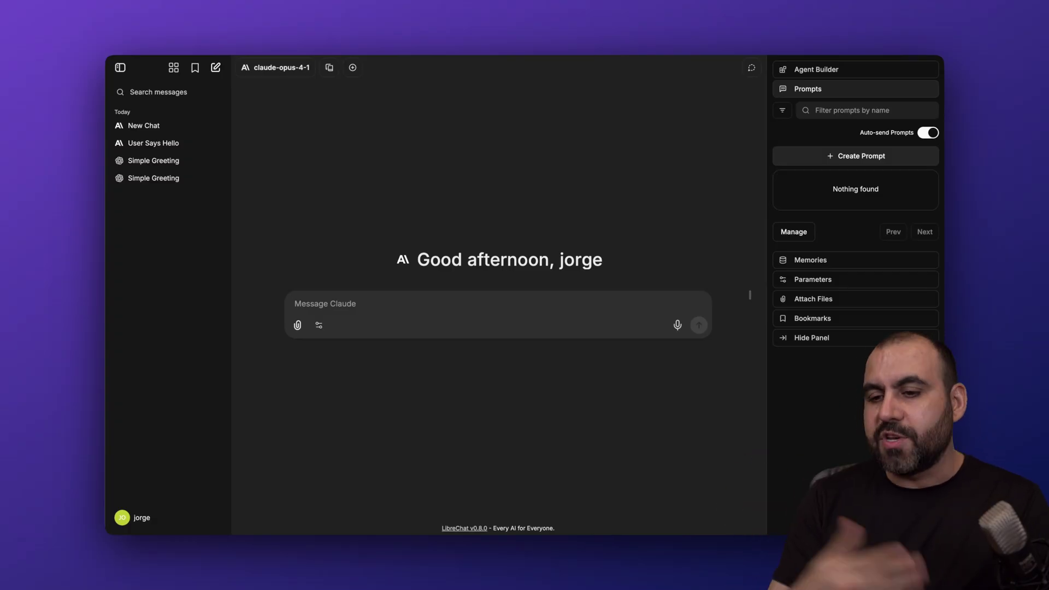
Show the Memories section and the chat Parameters settings in the side panel.
{"action": "left_click", "coordinate": [846, 260]}
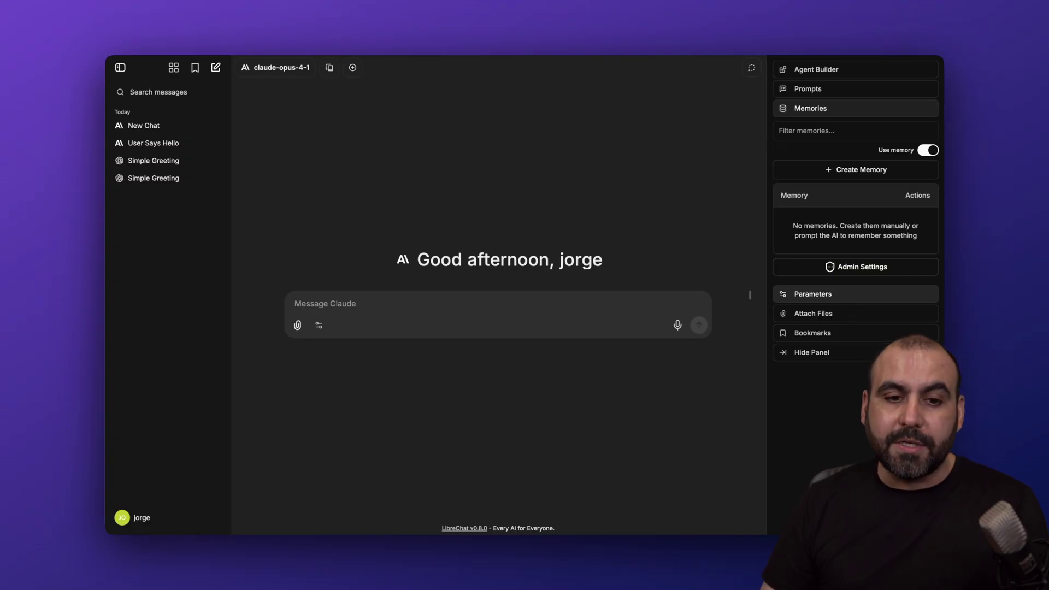
{"action": "left_click", "coordinate": [869, 298]}
{"action": "scroll", "coordinate": [871, 328], "scroll_direction": "down", "scroll_amount": 2}
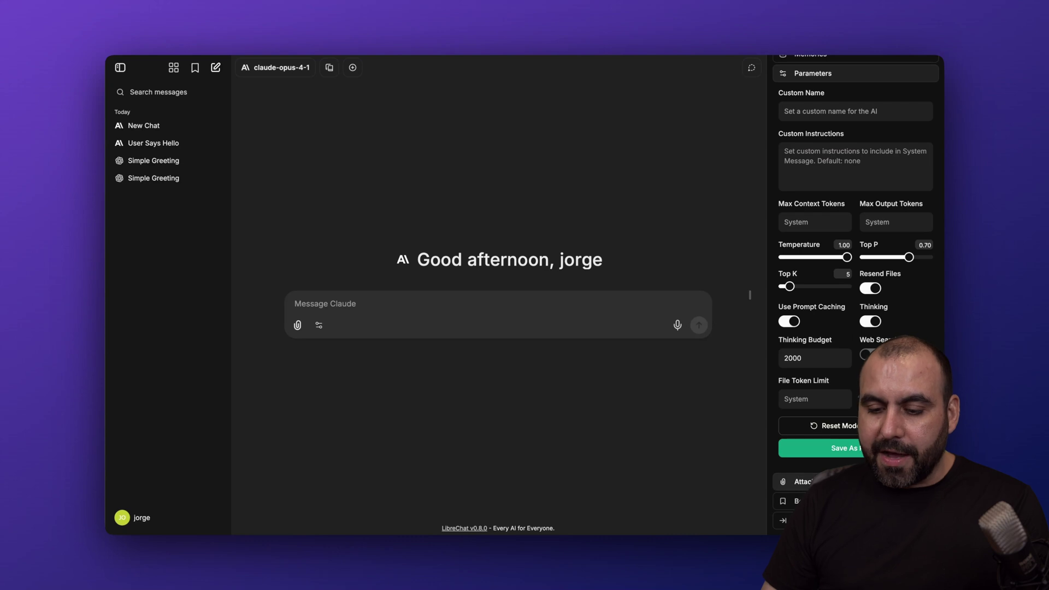
Look over the chat tools list under the message box, then collapse the side panel.
{"action": "left_click", "coordinate": [318, 326]}
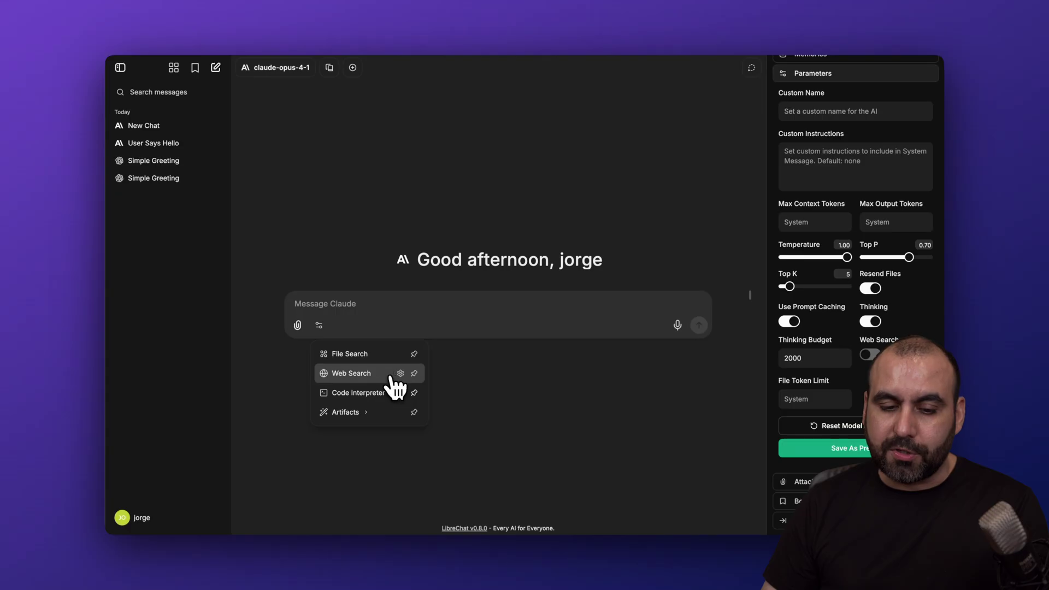
{"action": "left_click", "coordinate": [420, 465]}
{"action": "left_click", "coordinate": [750, 295]}
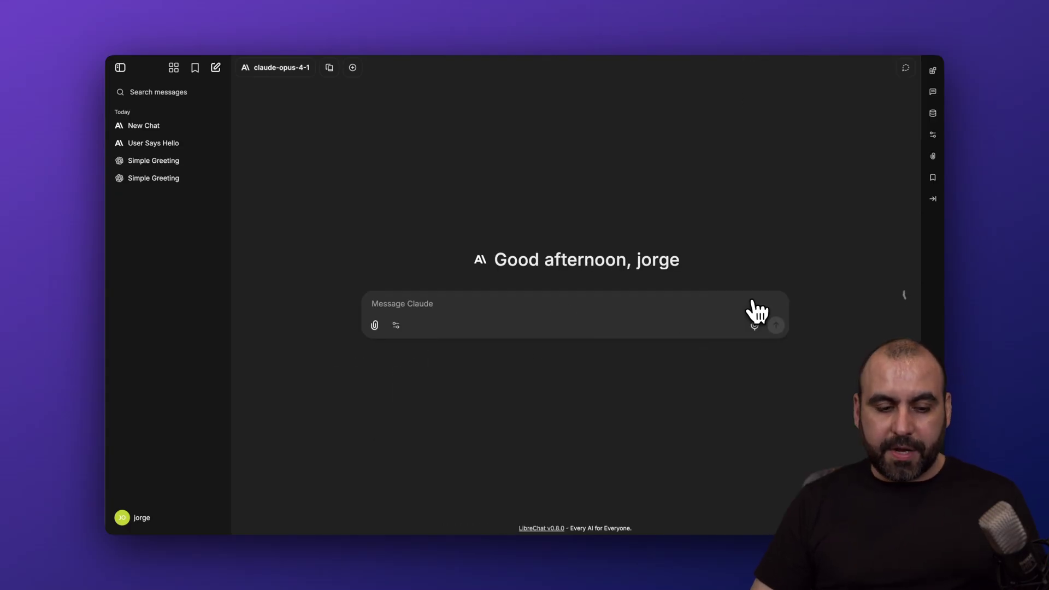
{"action": "left_click", "coordinate": [135, 516]}
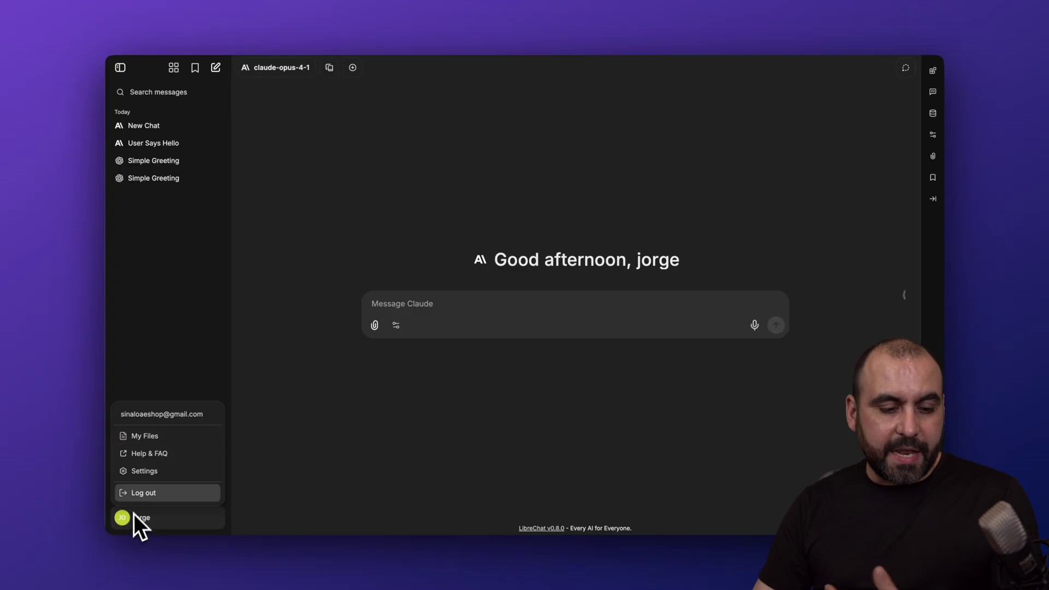
{"action": "left_click", "coordinate": [164, 472]}
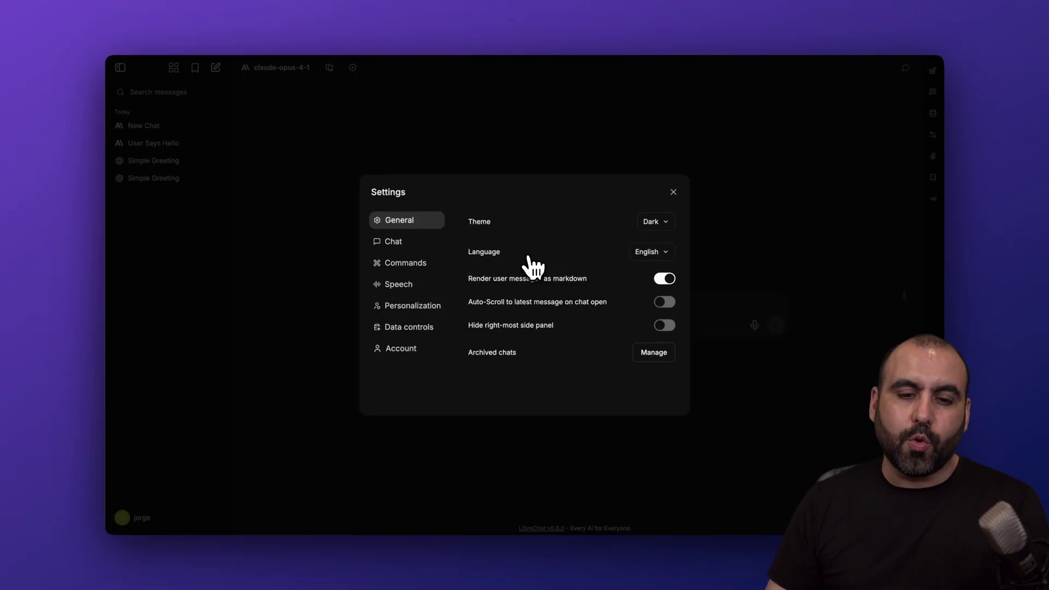
{"action": "left_click", "coordinate": [409, 242]}
{"action": "left_click", "coordinate": [414, 265]}
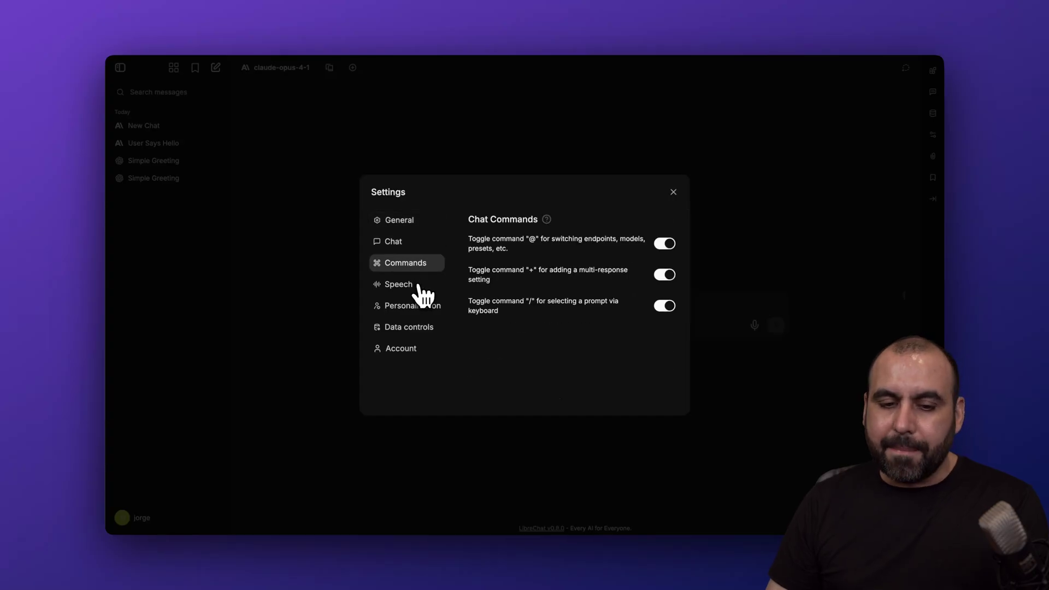
{"action": "left_click", "coordinate": [420, 285]}
{"action": "left_click", "coordinate": [424, 307]}
{"action": "left_click", "coordinate": [434, 328]}
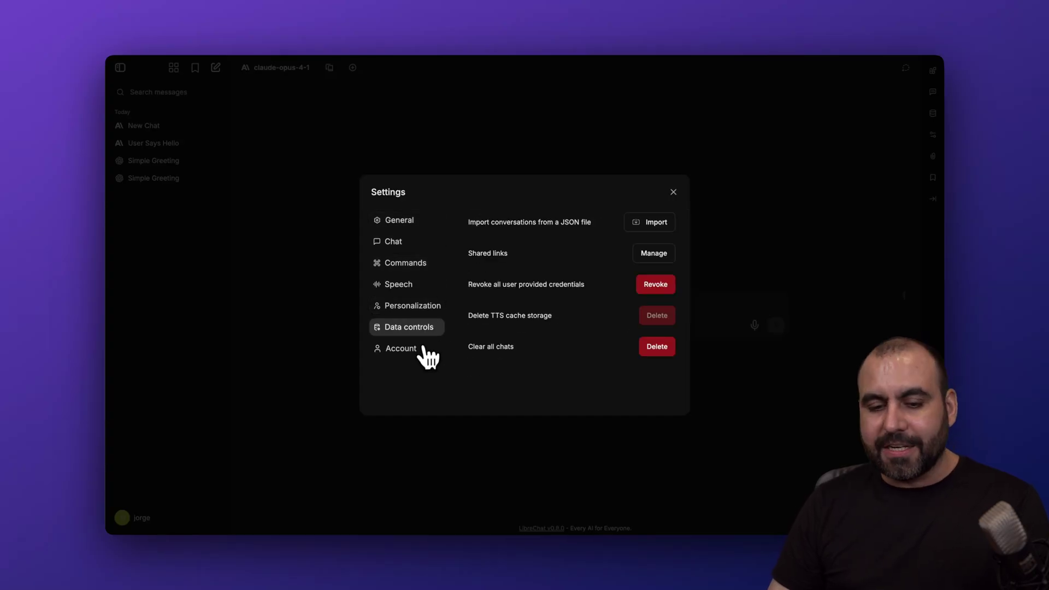
{"action": "left_click", "coordinate": [415, 350]}
{"action": "left_click", "coordinate": [672, 192]}
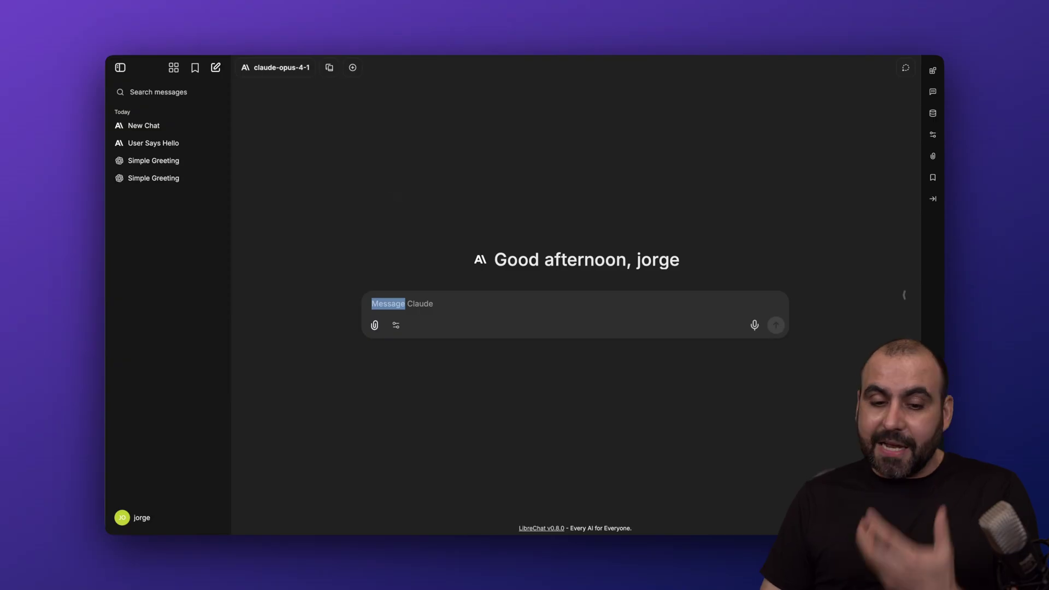
Clear the stray text highlight and return to the LibreChat project homepage.
{"action": "left_click", "coordinate": [404, 234]}
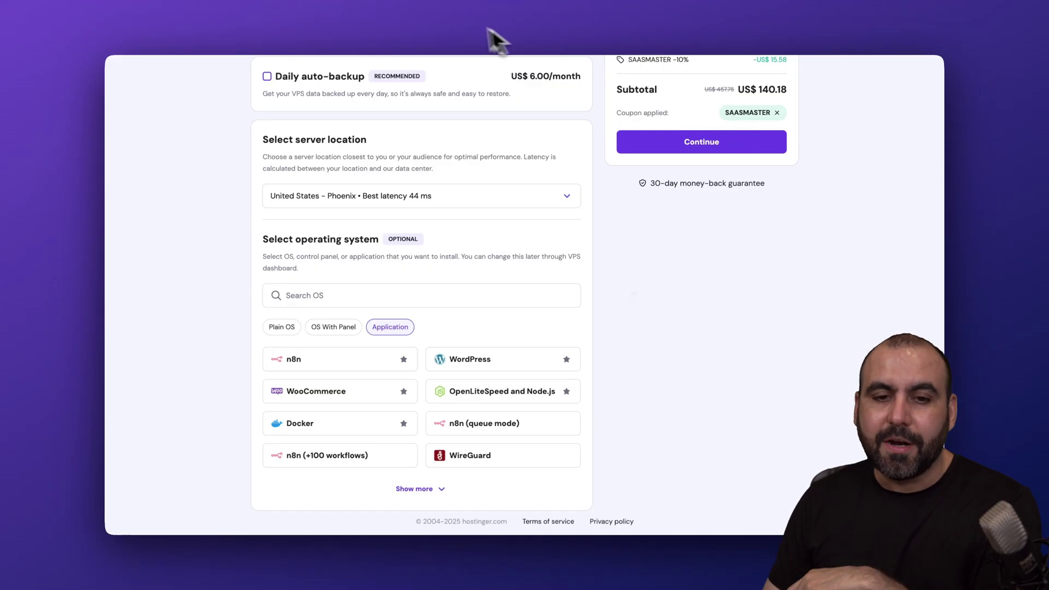
{"action": "left_click", "coordinate": [453, 20]}
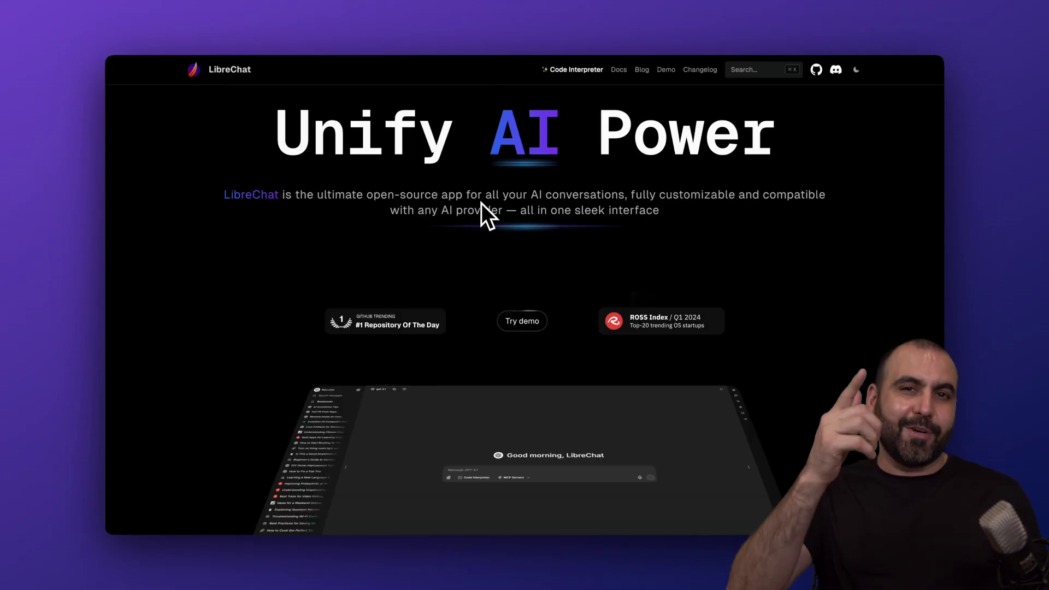